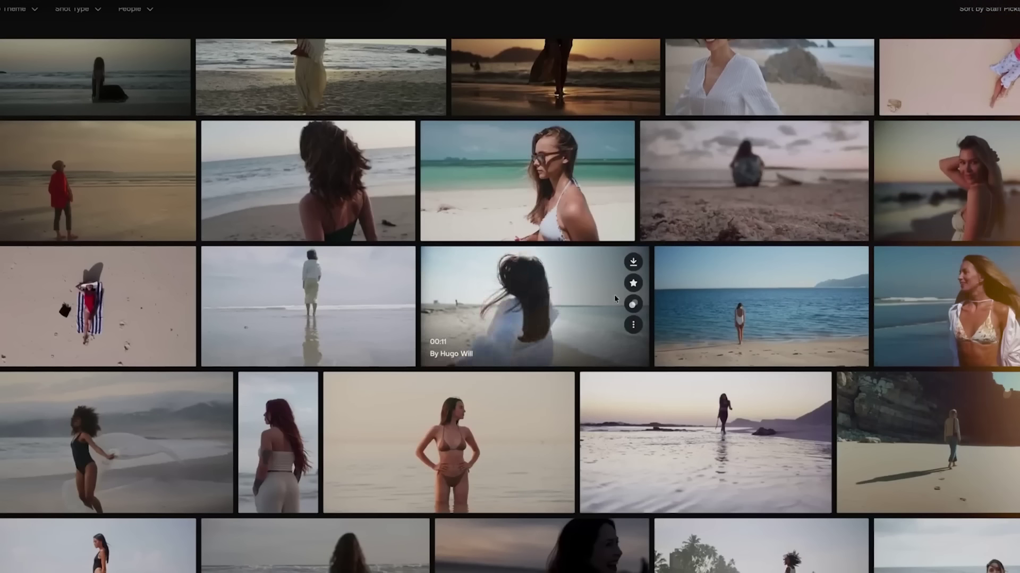
# - Open the beach clip of the long-haired woman in an open white shirt, show its clip details and download it
pyautogui.click(919, 290)
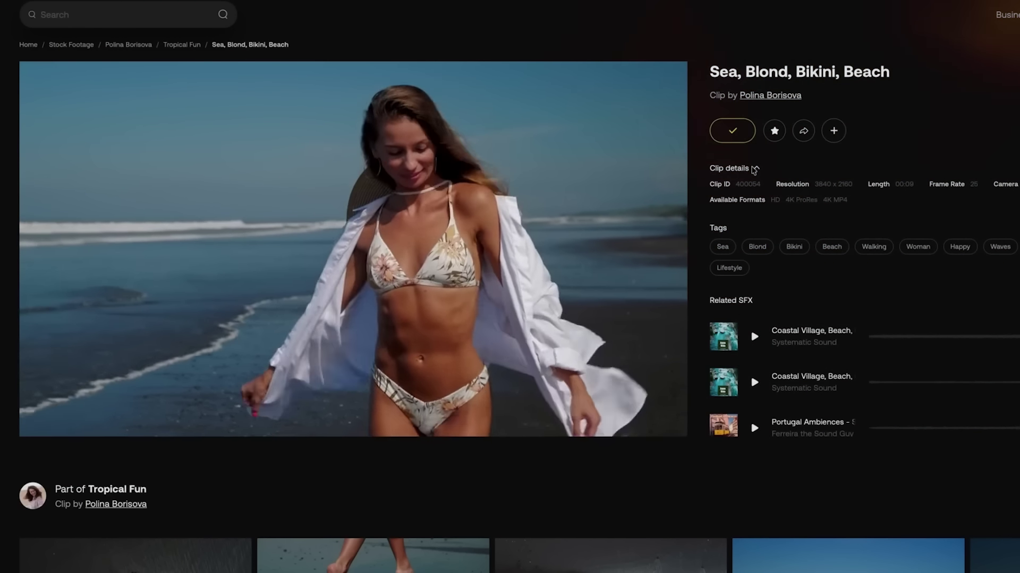
pyautogui.click(755, 168)
pyautogui.click(730, 130)
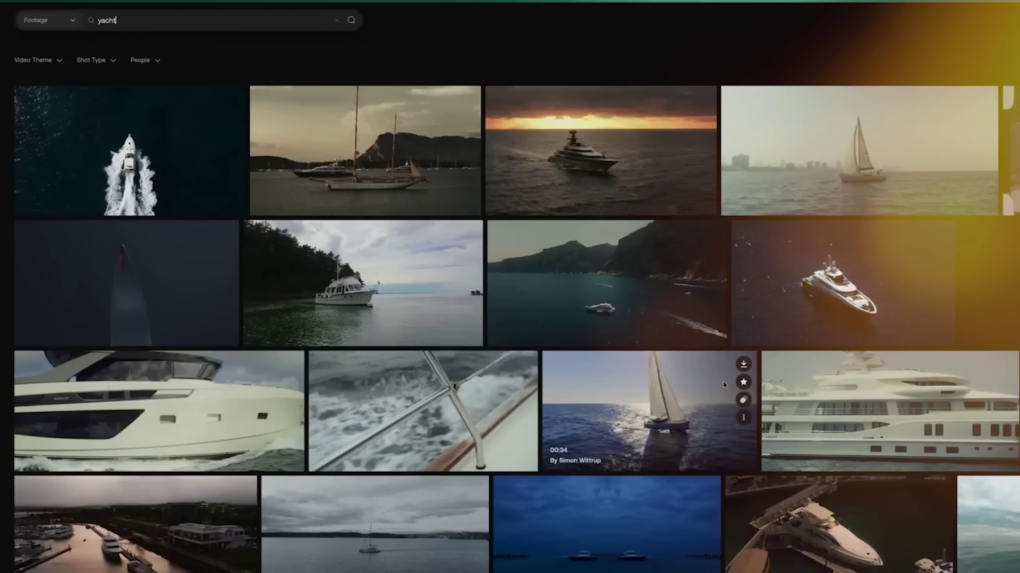
# - Browse the yacht footage results and download a yacht clip in 4K MP4 format
pyautogui.scroll(-5, 724, 384)
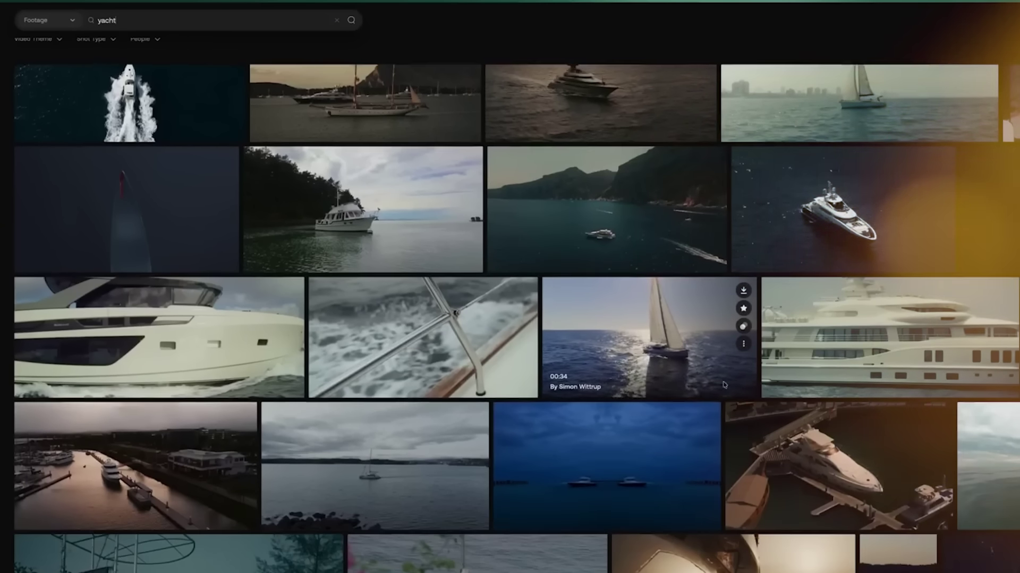
pyautogui.scroll(-2, 724, 386)
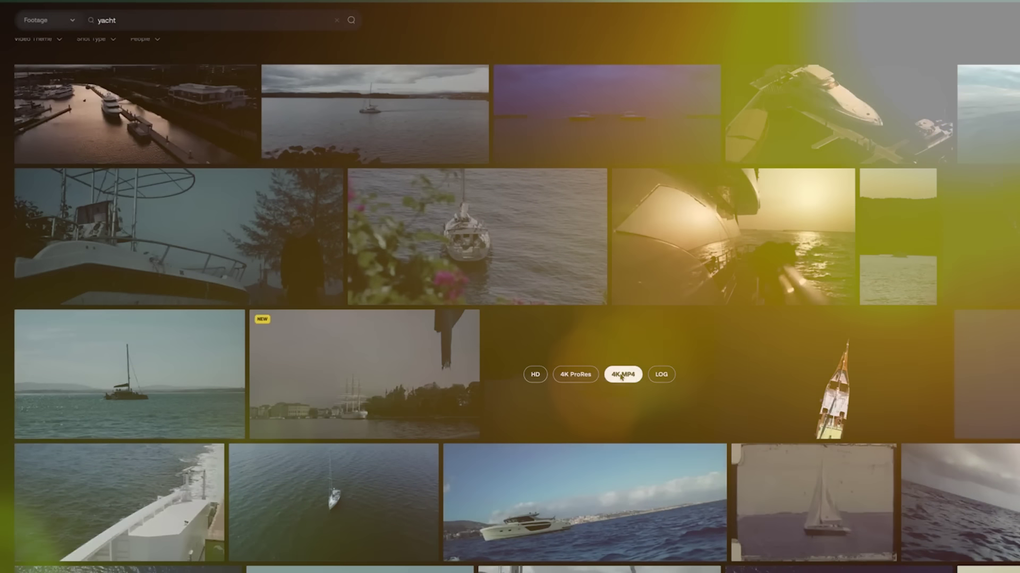
pyautogui.click(622, 375)
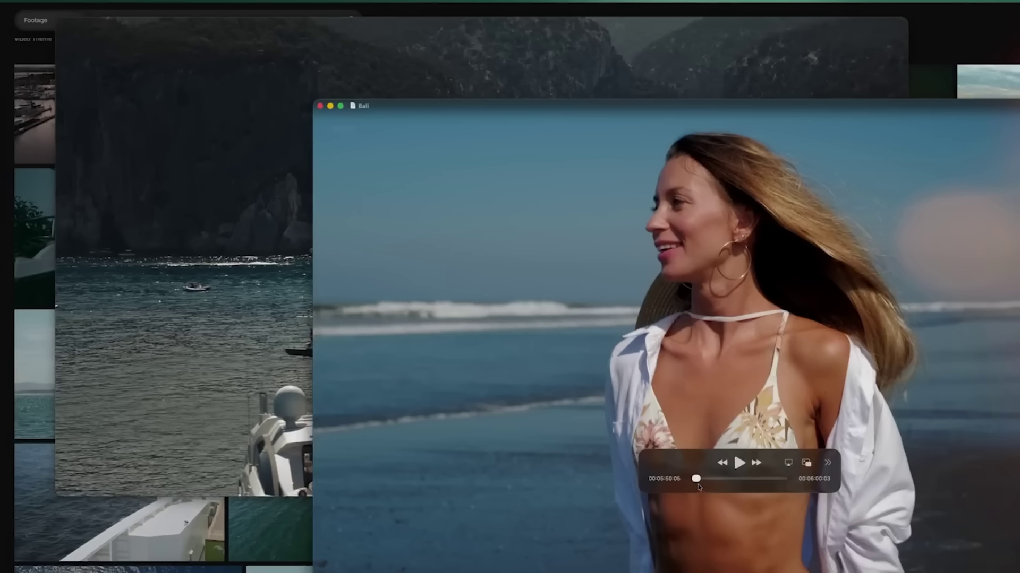
# - Scrub through the beach clip and trim its end shortly after the 7-second mark
pyautogui.moveTo(697, 480); pyautogui.dragTo(760, 481)
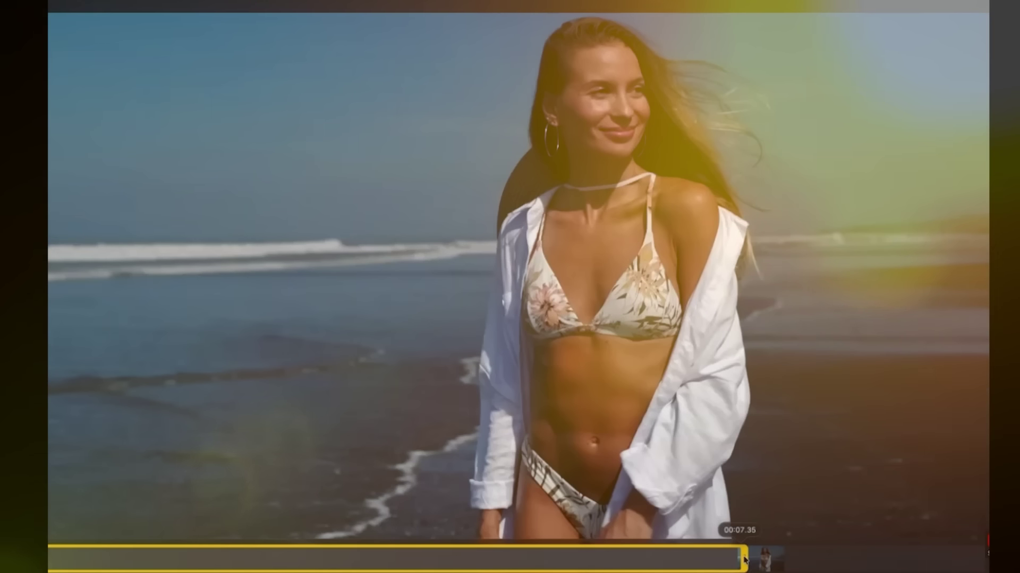
pyautogui.moveTo(744, 560); pyautogui.dragTo(755, 561)
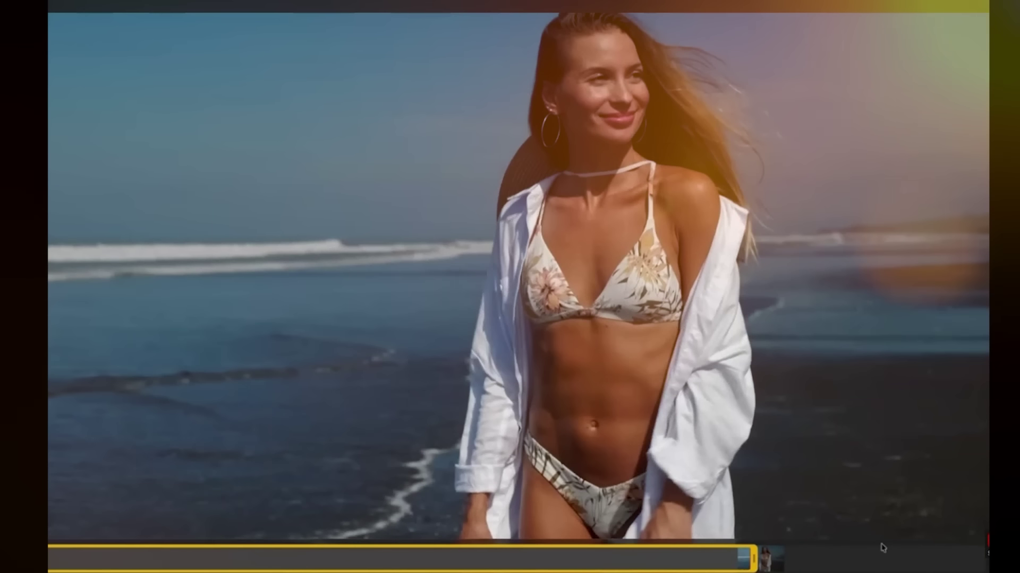
pyautogui.press('Return')
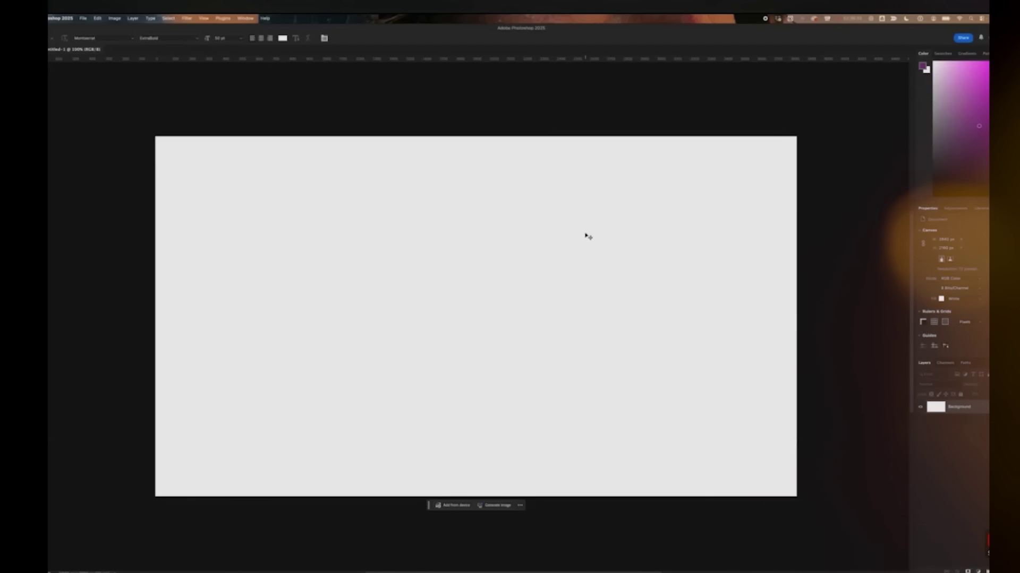
# - Paste the copied beach frame into the blank Photoshop document and save a copy of it
pyautogui.press('super+v')
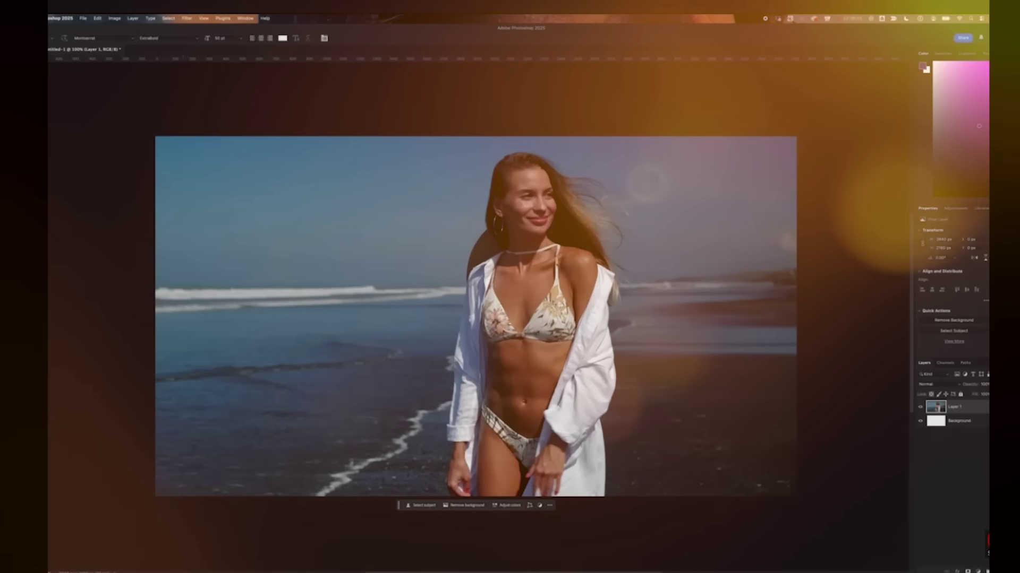
pyautogui.click(83, 18)
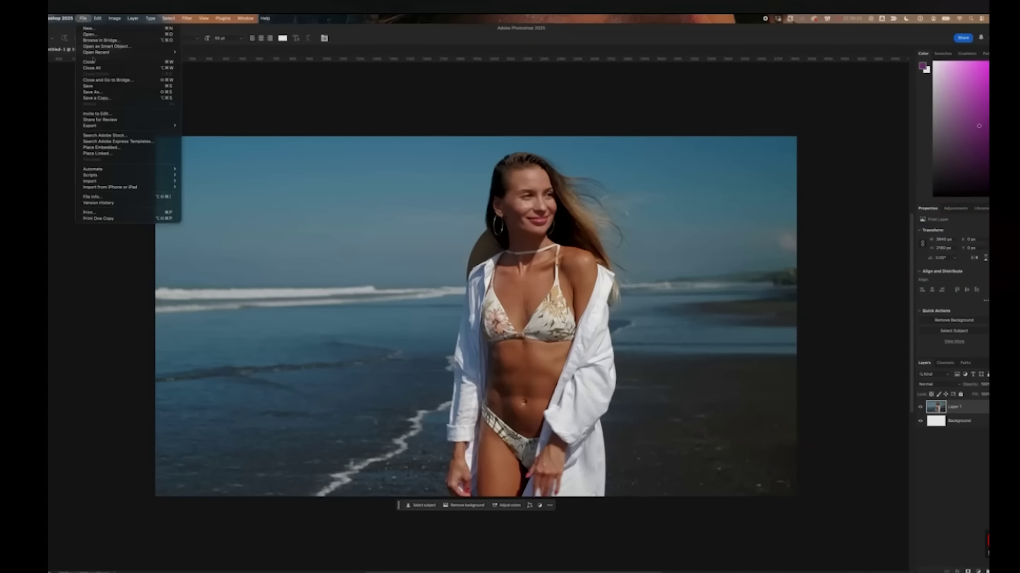
pyautogui.click(99, 98)
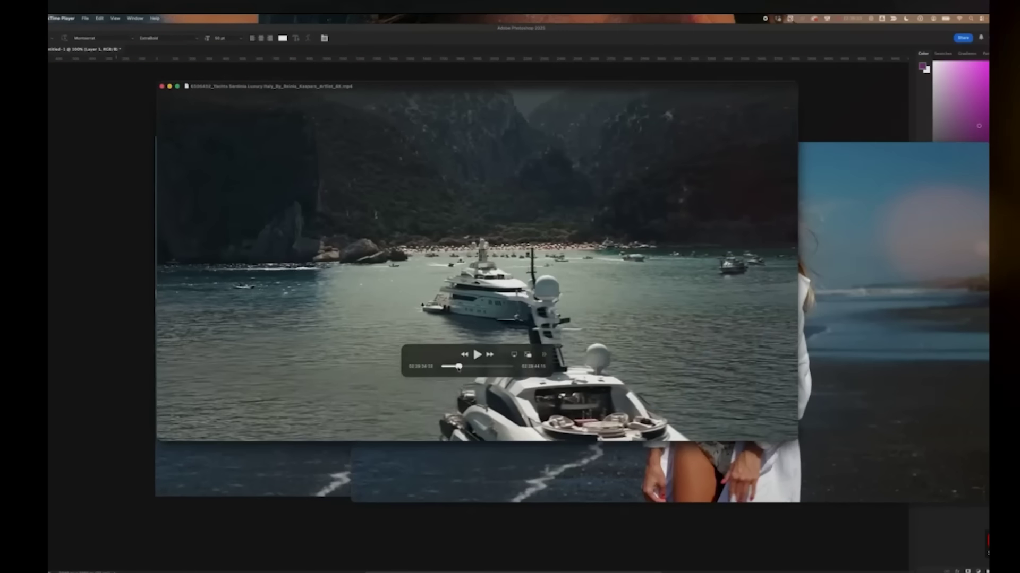
# - Find an earlier frame in the yacht clip and frame a Photoshop crop tightly around the large white yacht
pyautogui.moveTo(459, 368); pyautogui.dragTo(444, 368)
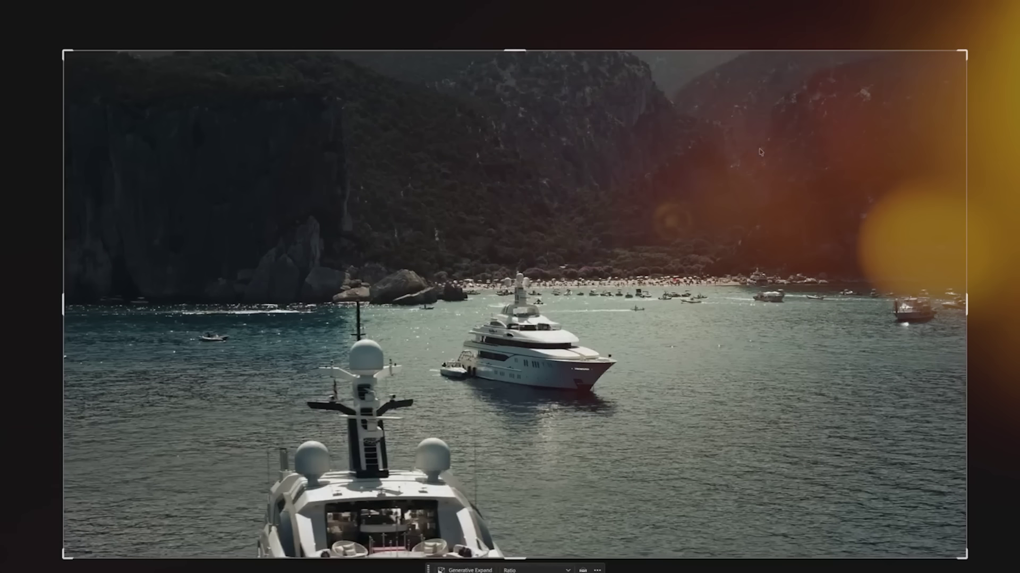
pyautogui.moveTo(965, 52); pyautogui.dragTo(715, 189)
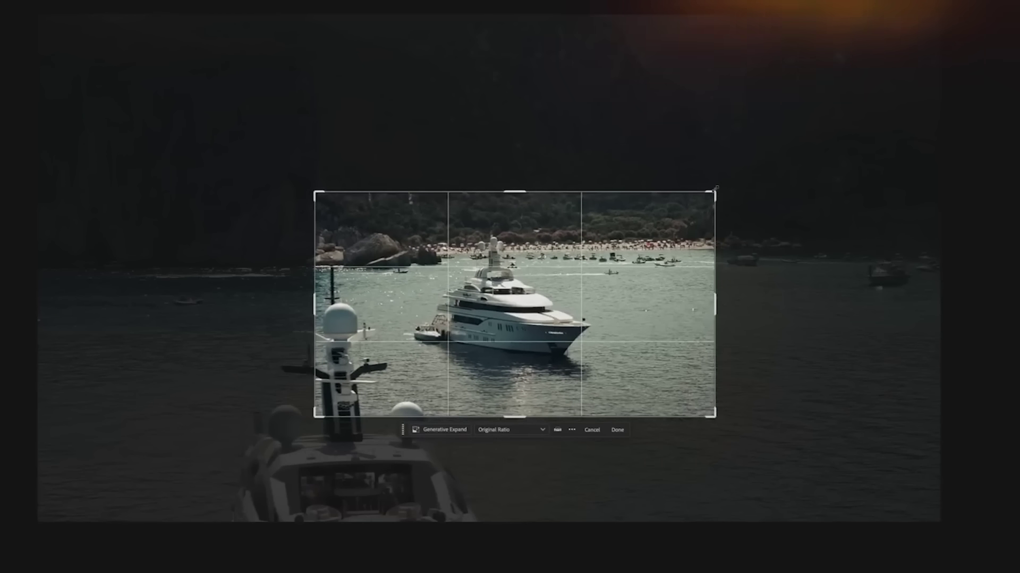
pyautogui.moveTo(716, 188); pyautogui.dragTo(672, 214)
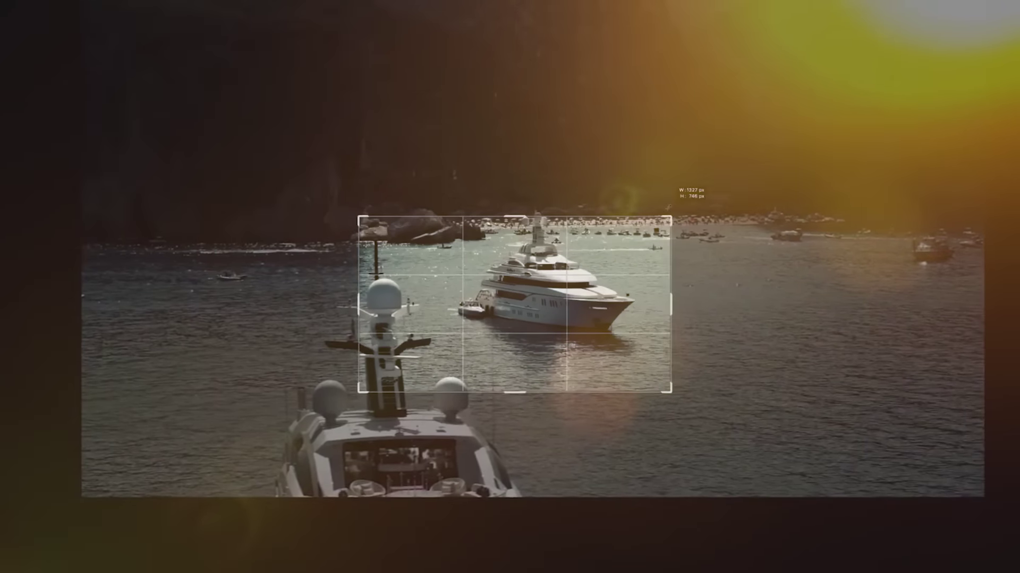
pyautogui.moveTo(597, 294); pyautogui.dragTo(557, 319)
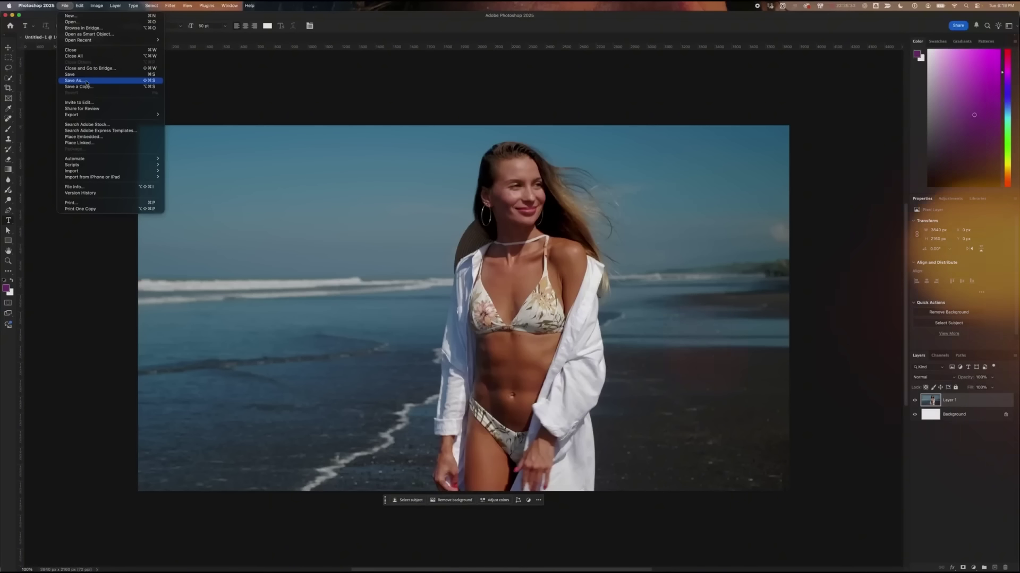
# - Save a copy of the beach image and paste the yacht frame into the second blank document
pyautogui.click(85, 86)
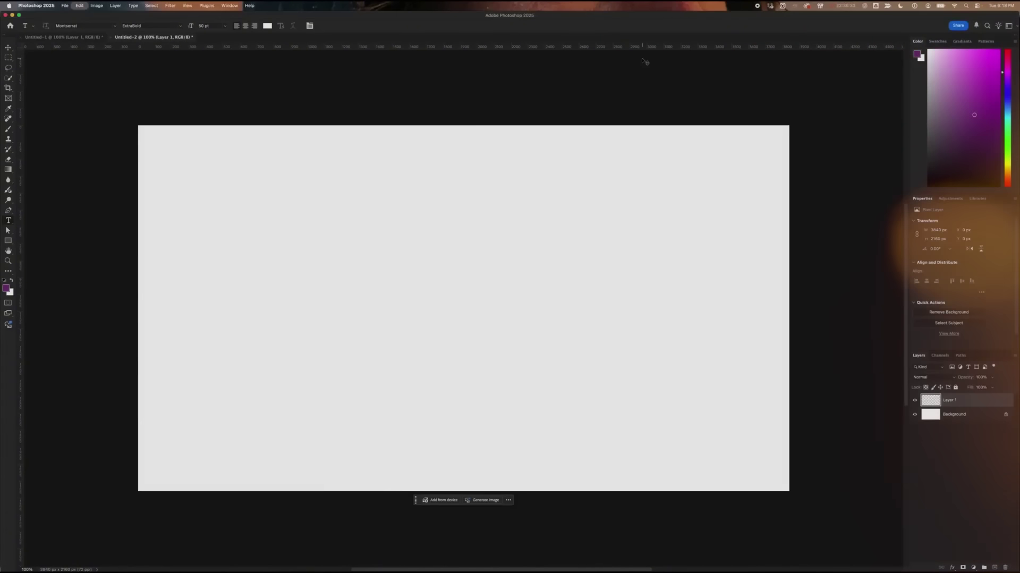
pyautogui.press('cmd+v')
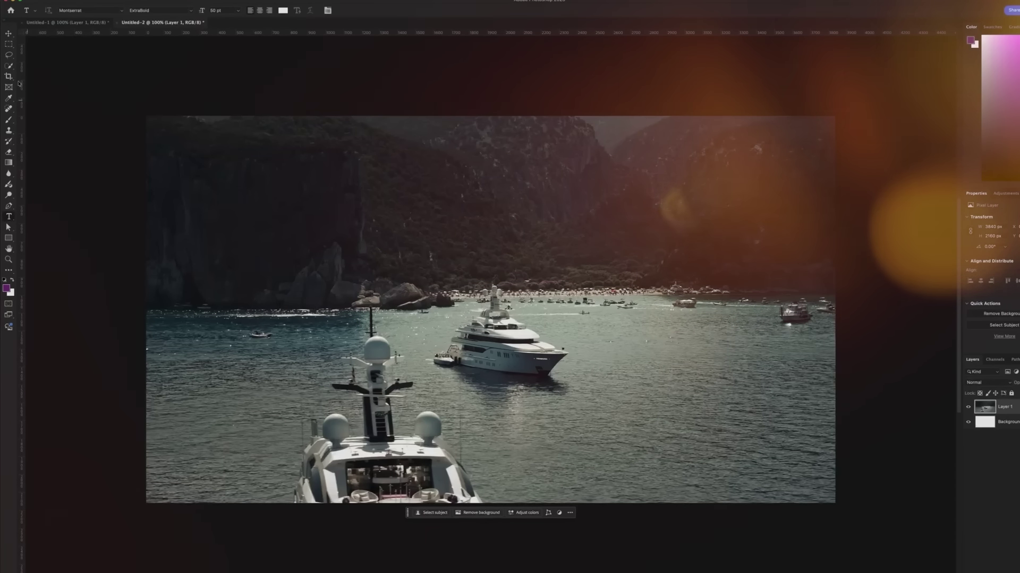
# - Start cropping the yacht image and constrain the crop to the Original Ratio
pyautogui.press('c')
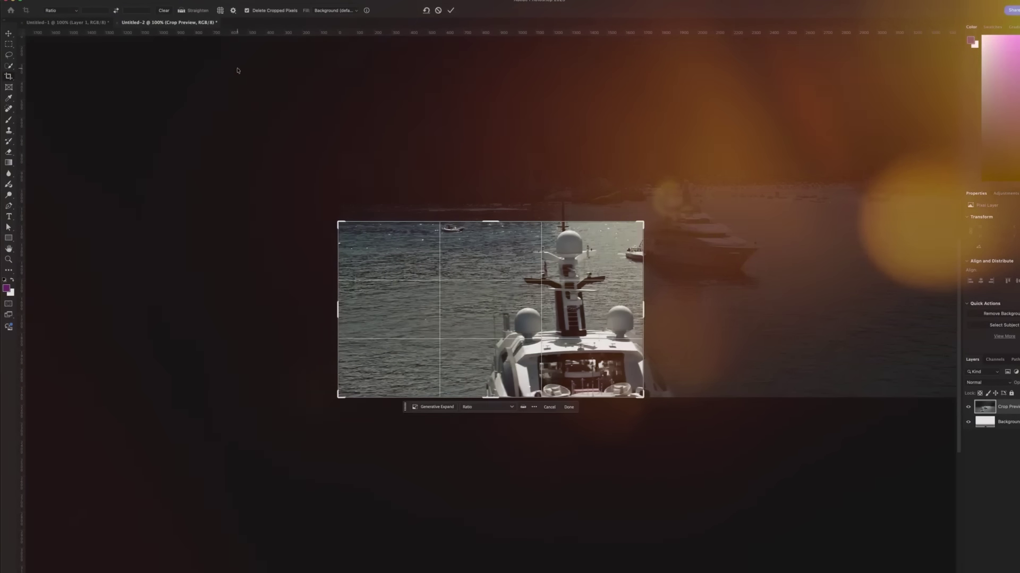
pyautogui.click(61, 11)
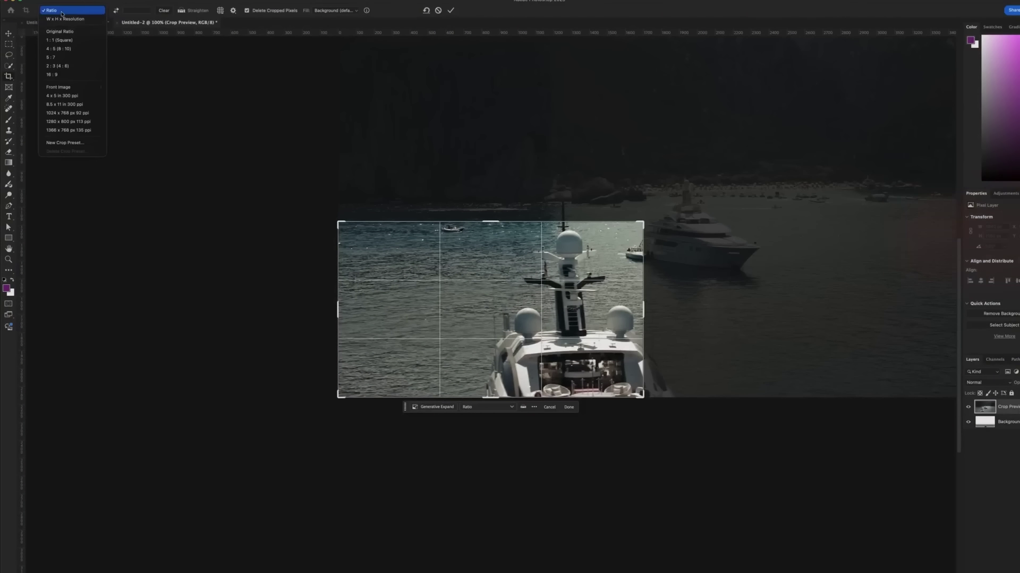
pyautogui.click(83, 33)
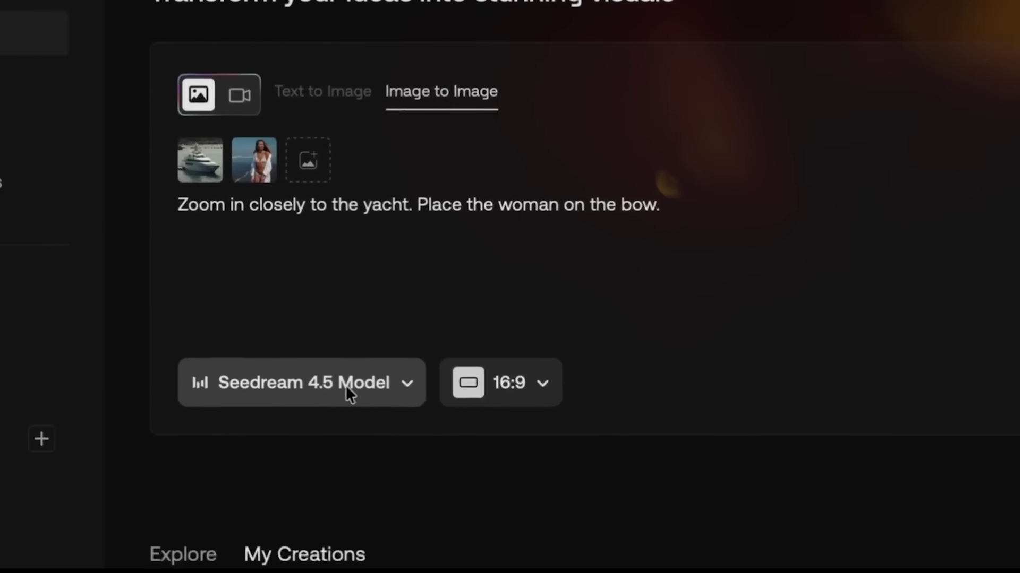
# - Choose the Nano Banana Pro model for the Artlist image-to-image generation of the woman on the yacht
pyautogui.click(396, 425)
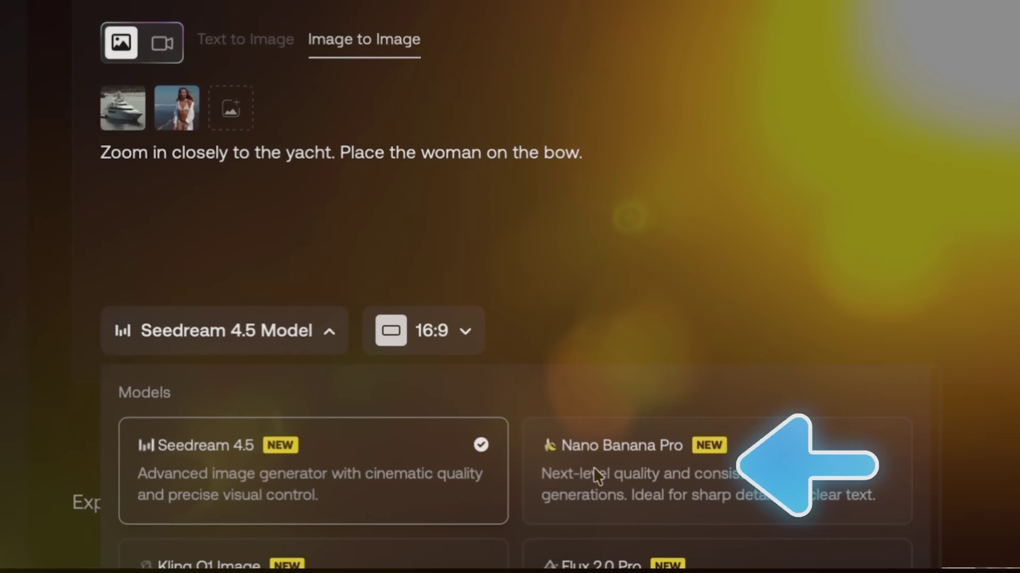
pyautogui.click(594, 467)
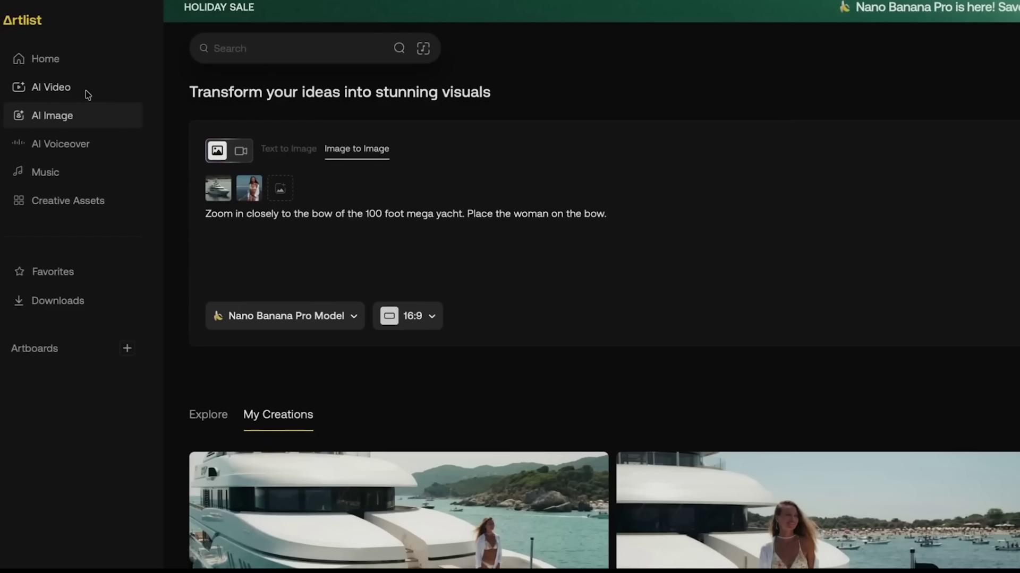
# - Switch to AI video generation and enter the prompt "Orbital zoom from the woman on the beach to the woman on the yacht."
pyautogui.click(85, 90)
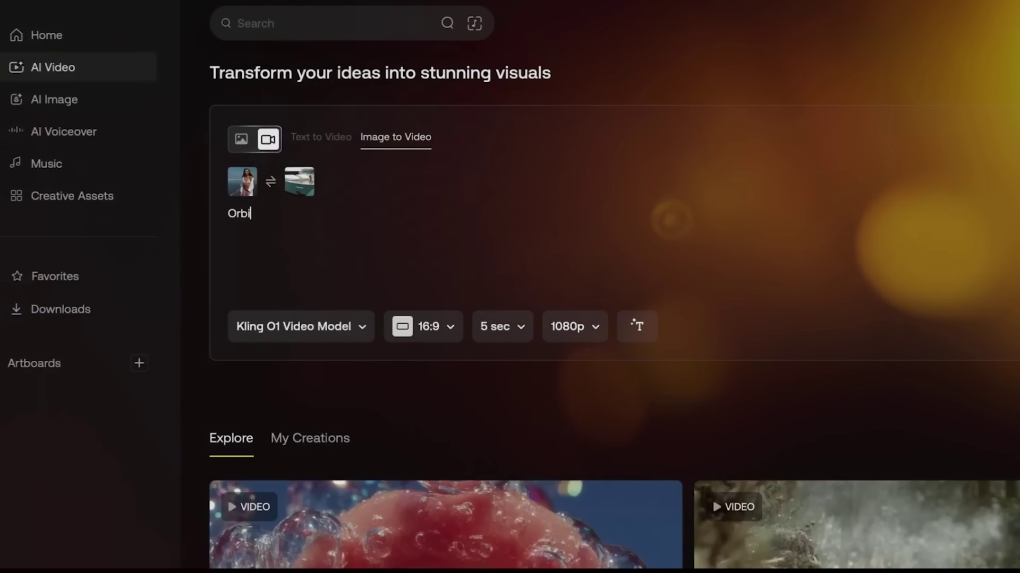
pyautogui.write('tb')
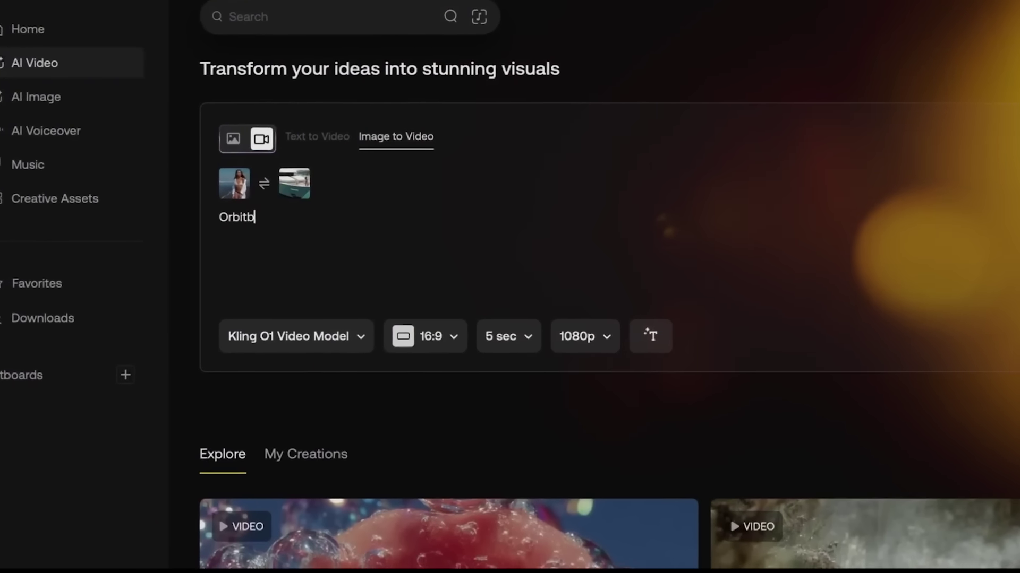
pyautogui.press('BackSpace')
pyautogui.write('al zoom from the ')
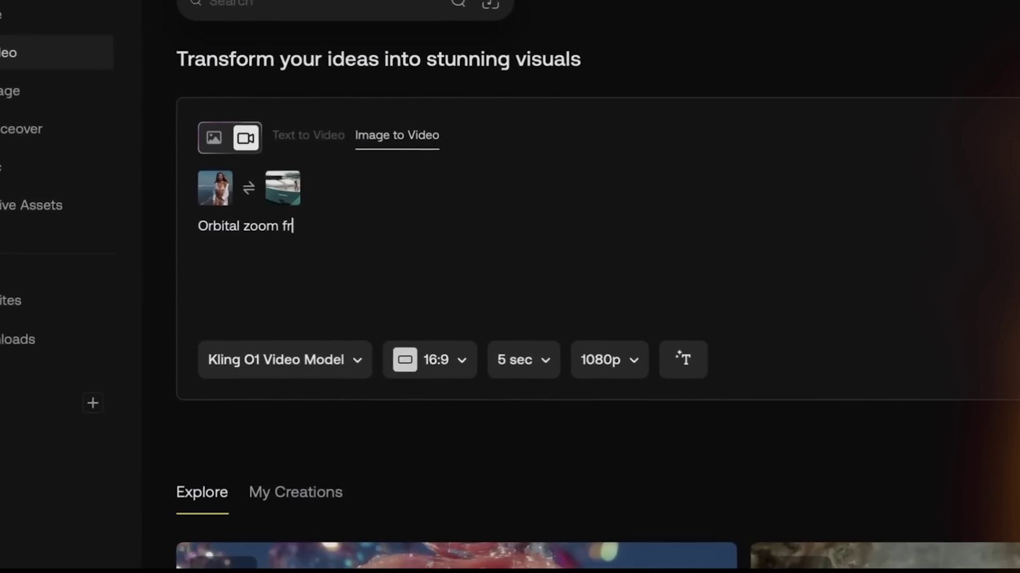
pyautogui.write('woman on th')
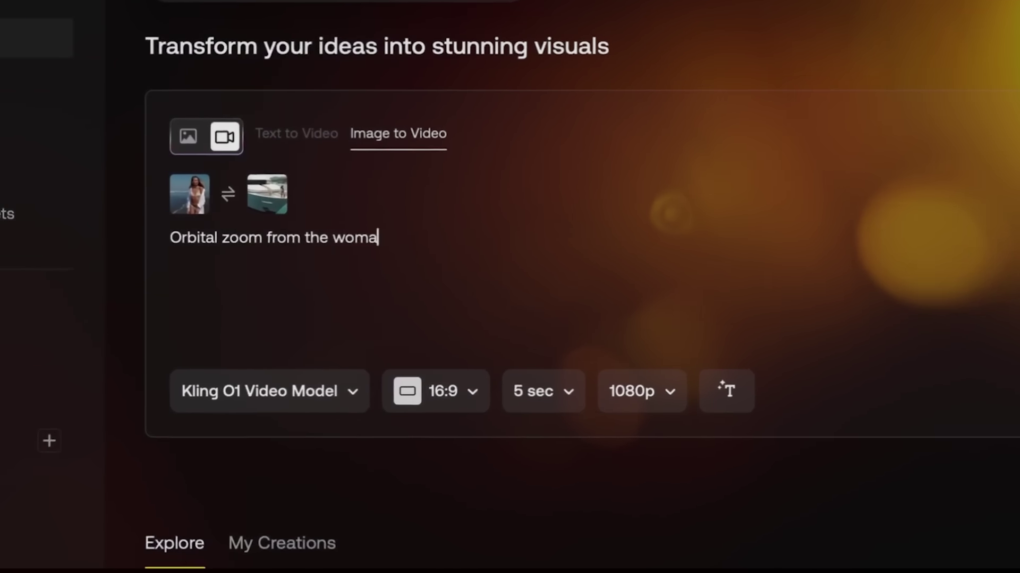
pyautogui.write('e beach to the woman o')
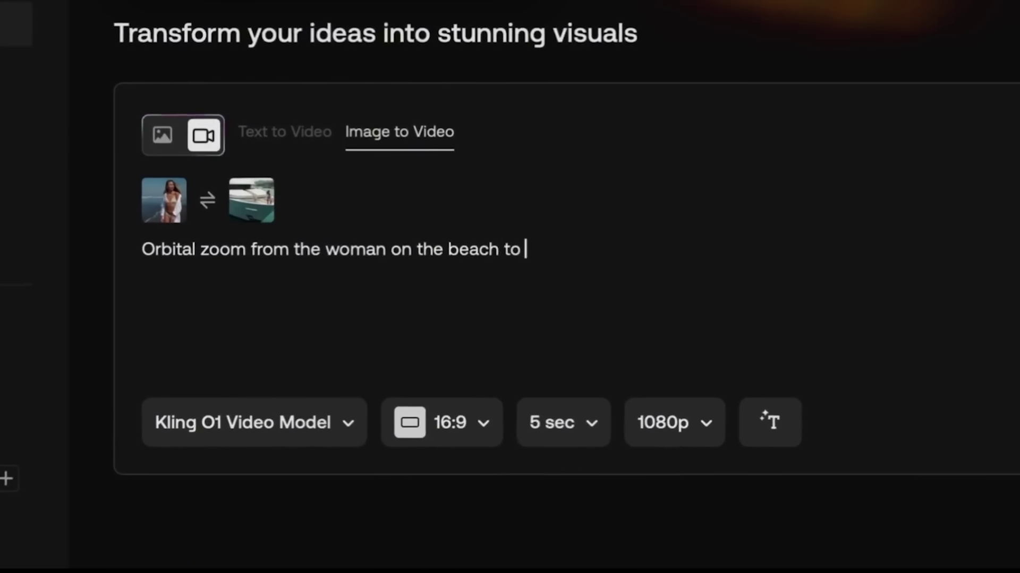
pyautogui.write('n the yacht.')
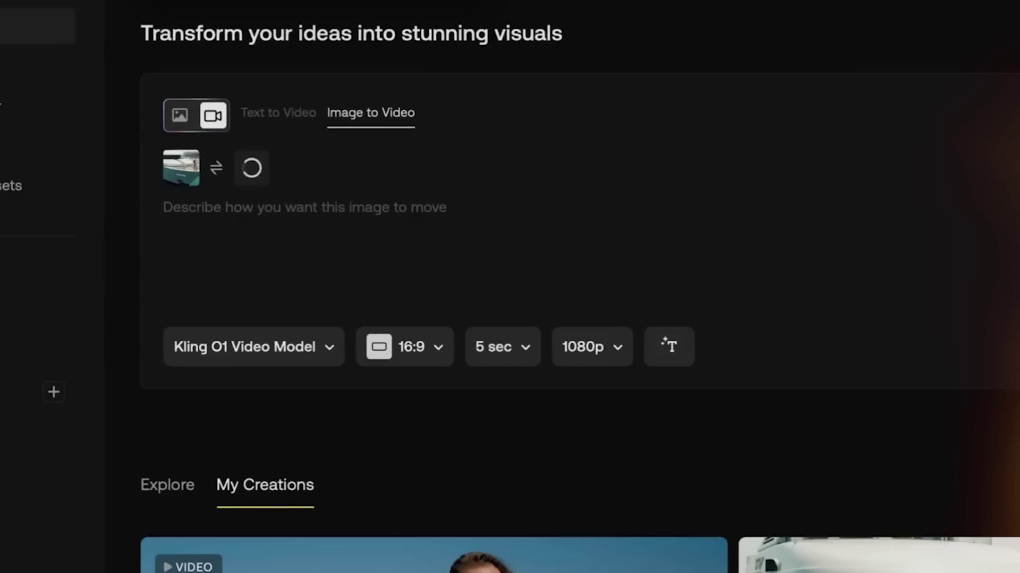
# - Enter the prompt "The woman lays down on the bow, orbital zoom." for the video between the two yacht images
pyautogui.write('The woman lays dowan')
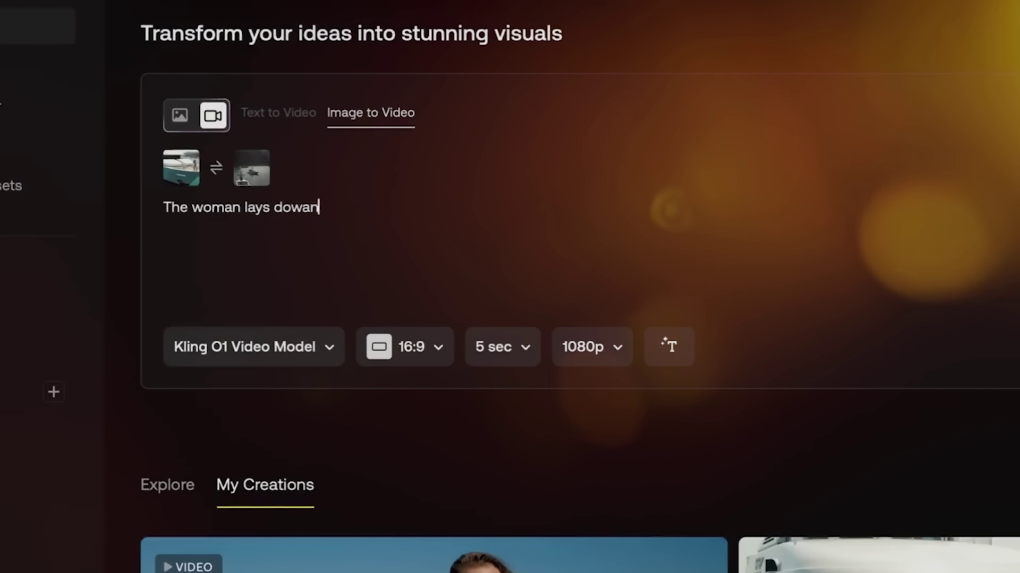
pyautogui.write(' on the bow, orb')
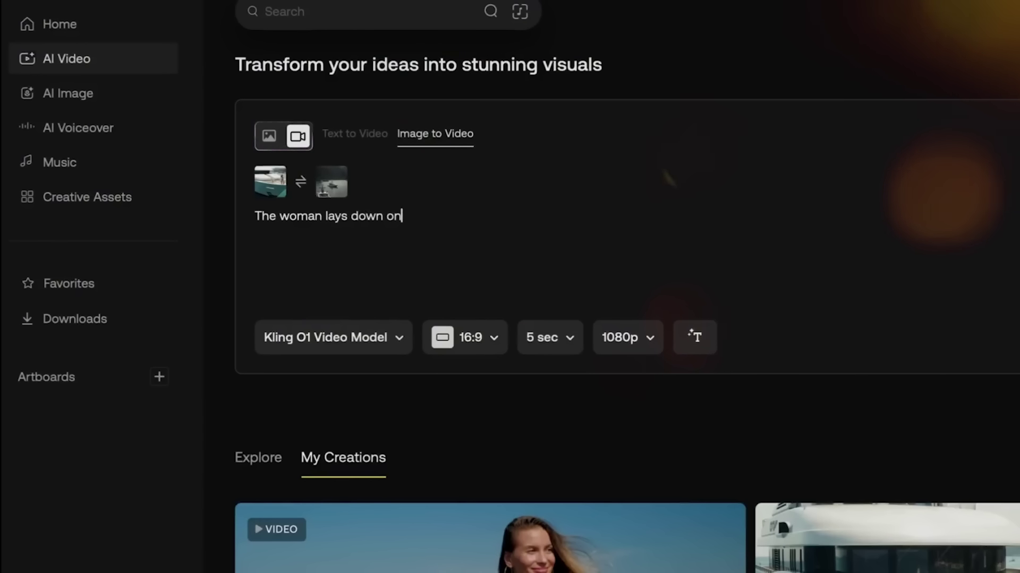
pyautogui.write('the bow')
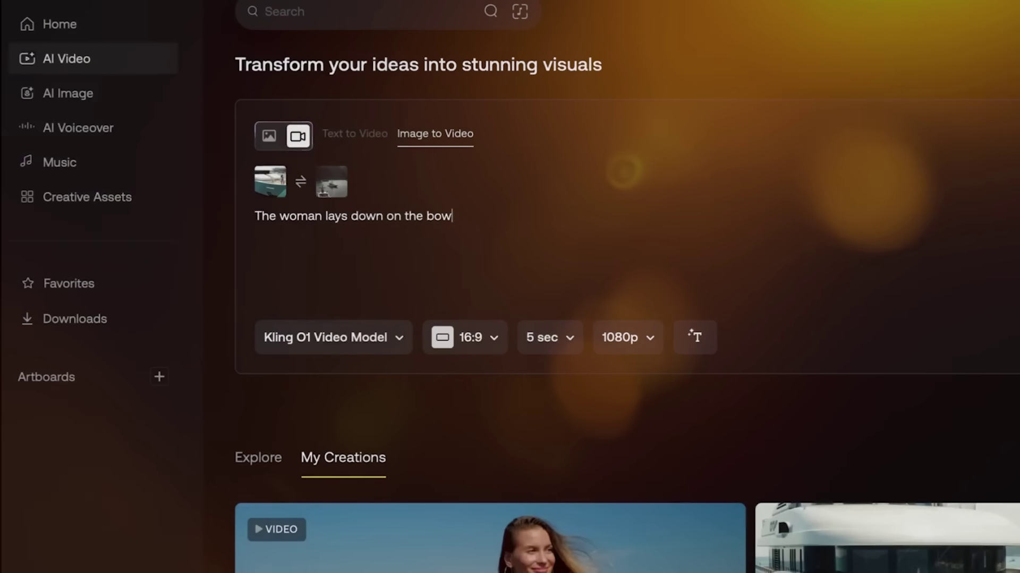
pyautogui.write(', orbital zoom.')
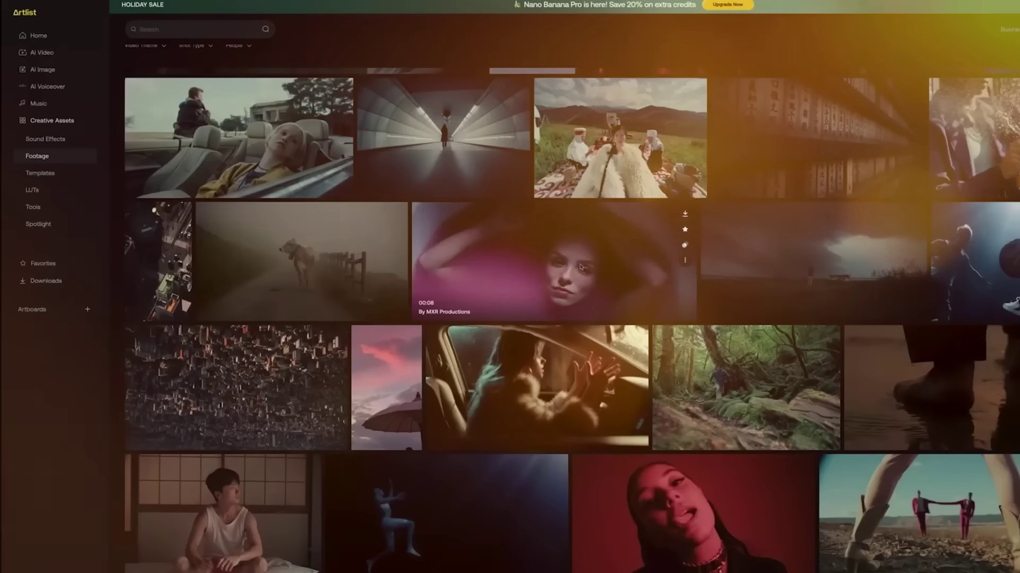
# - Preview the footage clip of the woman in pink light and browse the clips of the Retro Bowling Alley collection
pyautogui.click(581, 267)
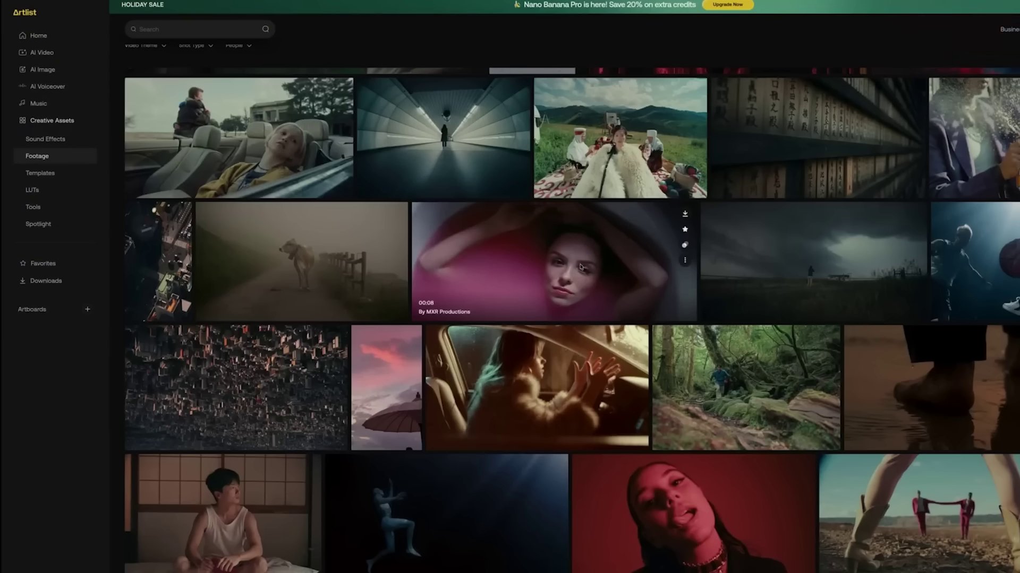
pyautogui.click(581, 266)
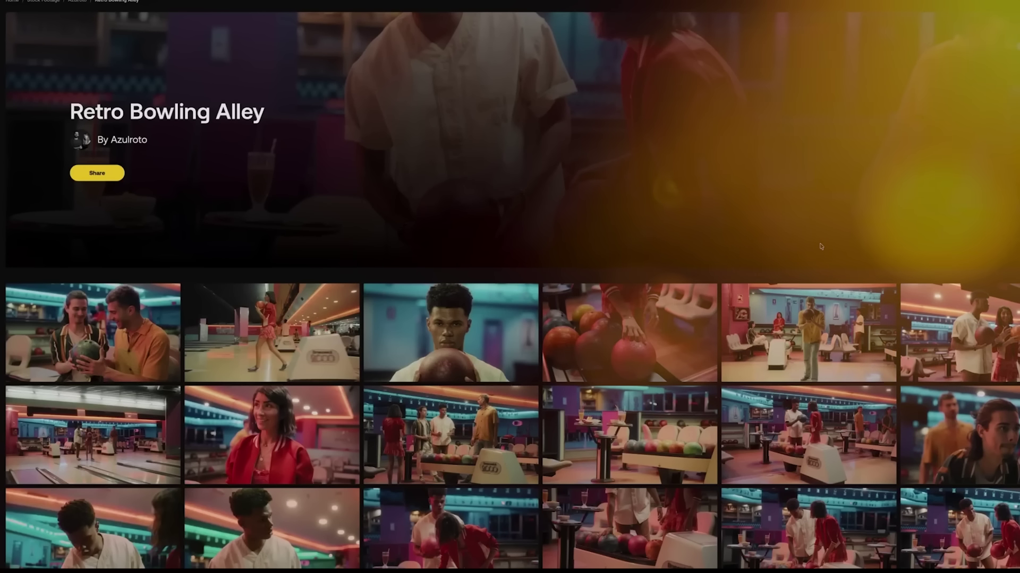
pyautogui.scroll(-4, 820, 247)
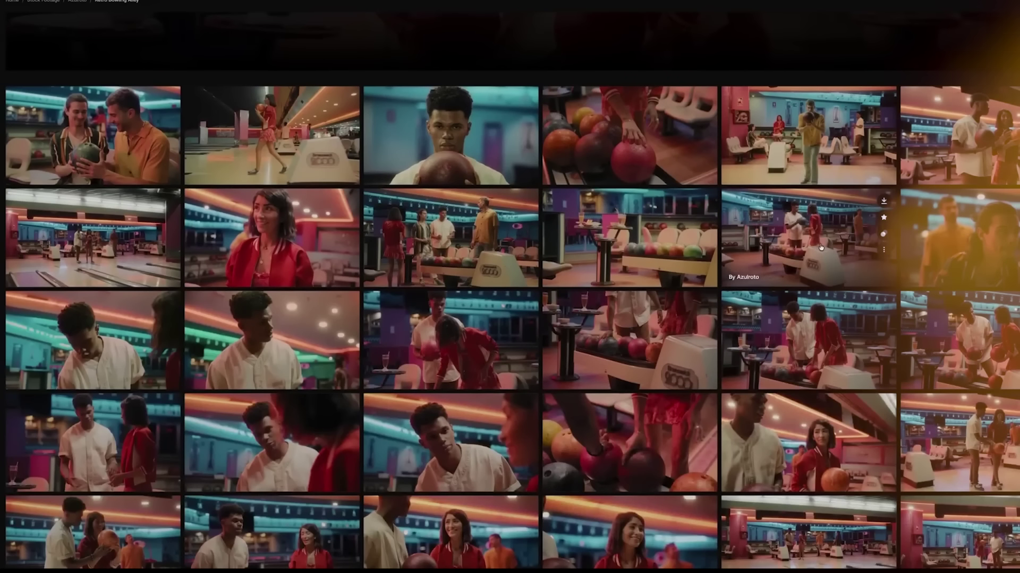